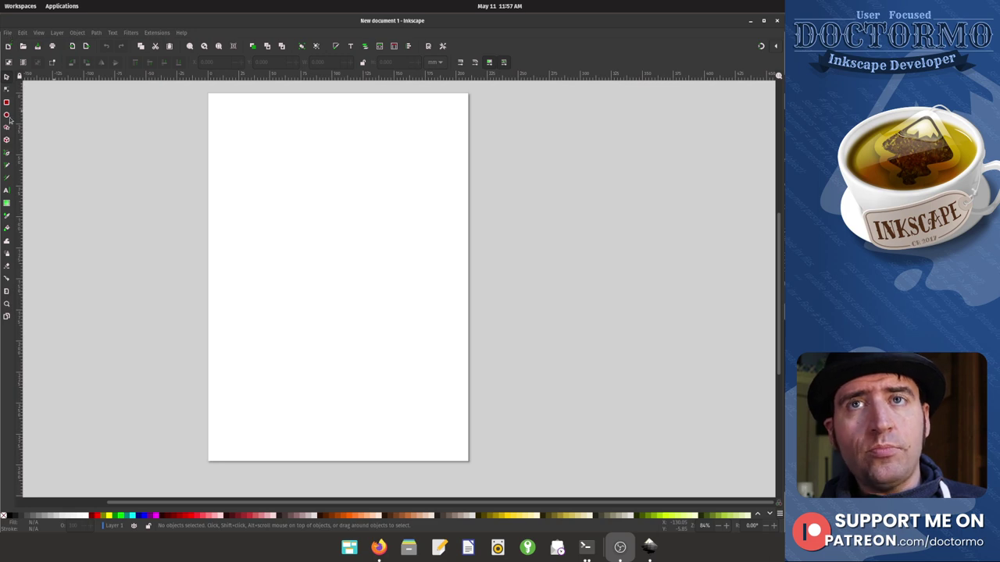
Draw a square on the page and fill it orange
click(6, 102)
drag(352, 279, 349, 275)
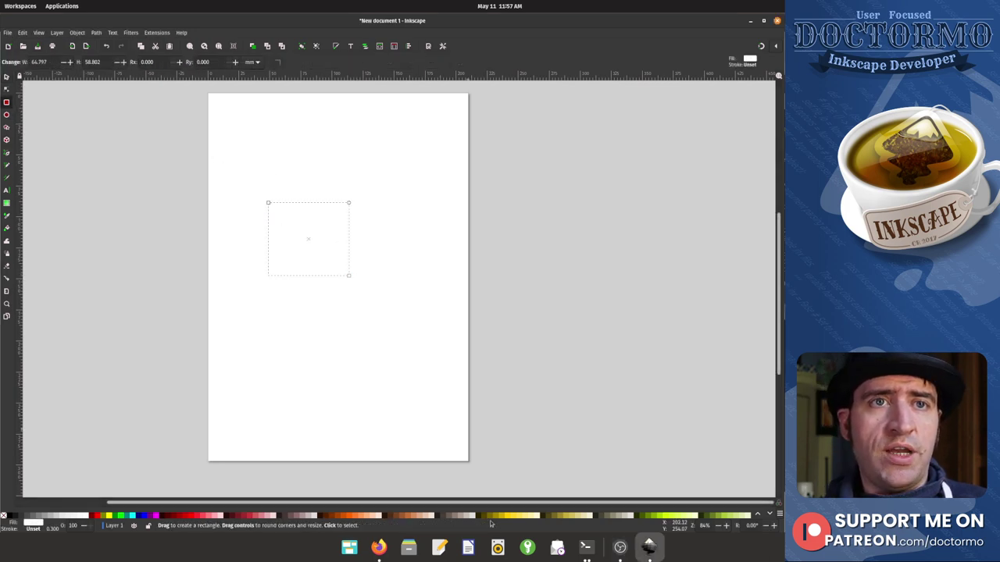
click(353, 517)
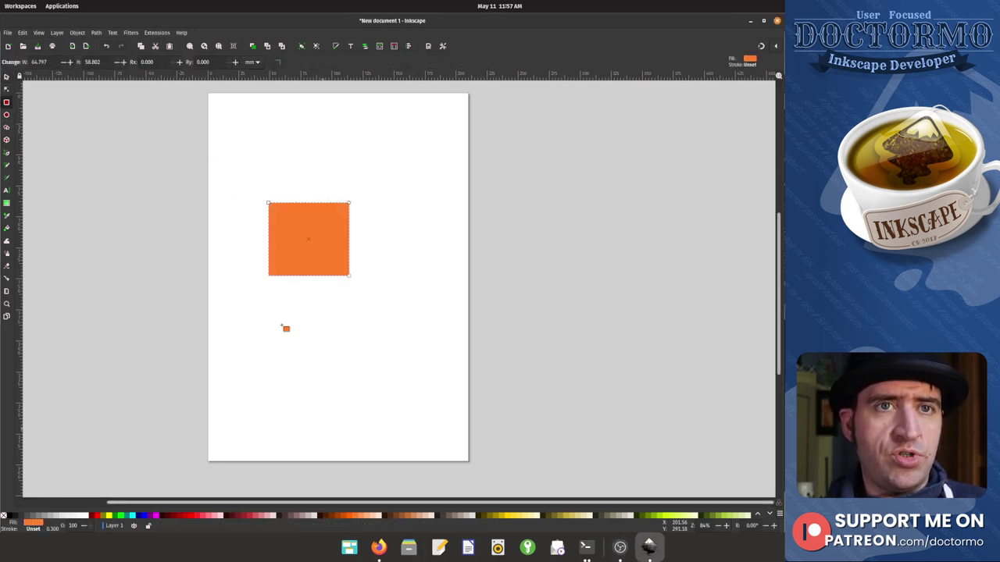
Duplicate the square right and down into a snapped two-by-two block of four
click(6, 76)
key(ctrl+d)
drag(297, 244, 376, 240)
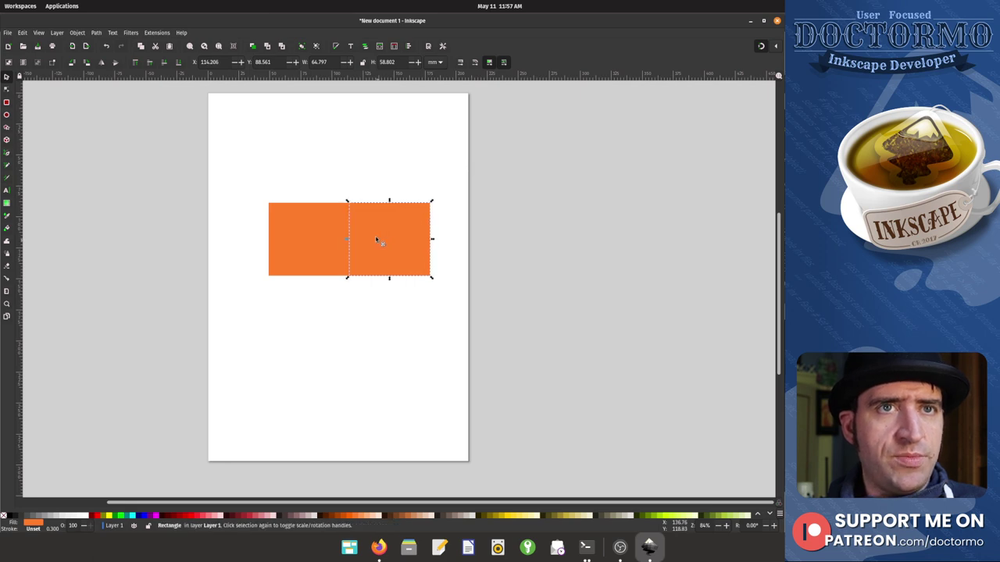
key(Escape)
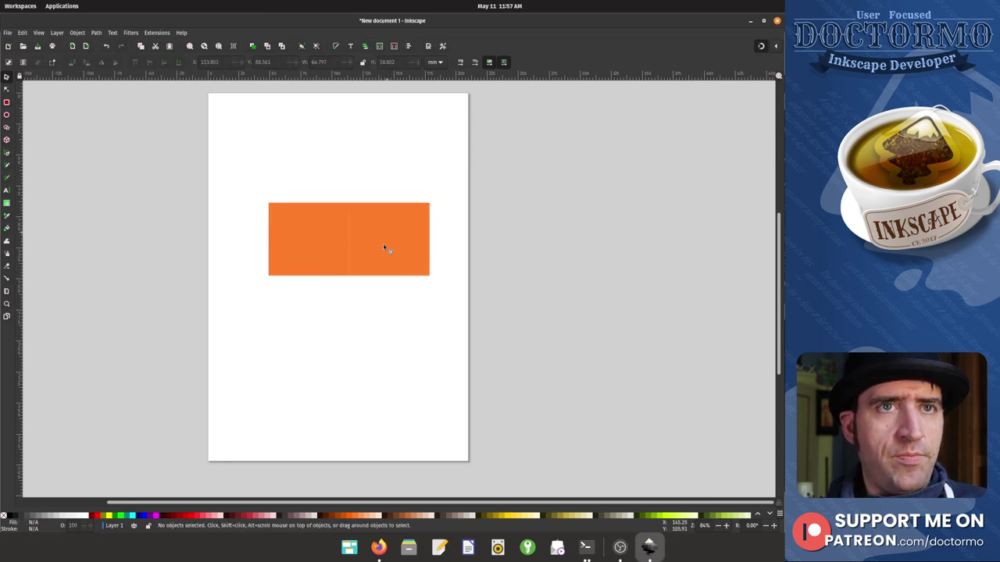
click(370, 230)
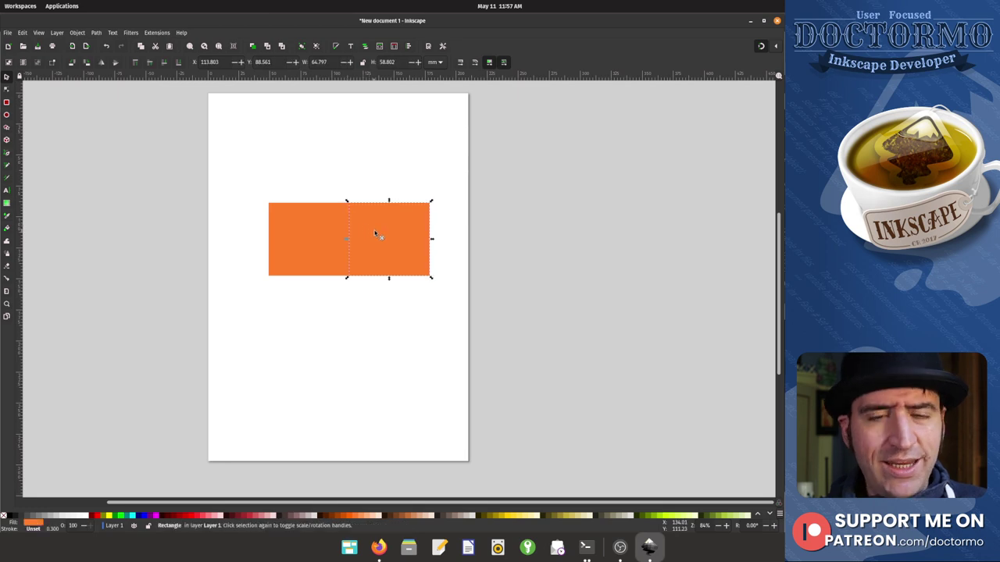
drag(383, 224, 302, 290)
click(325, 134)
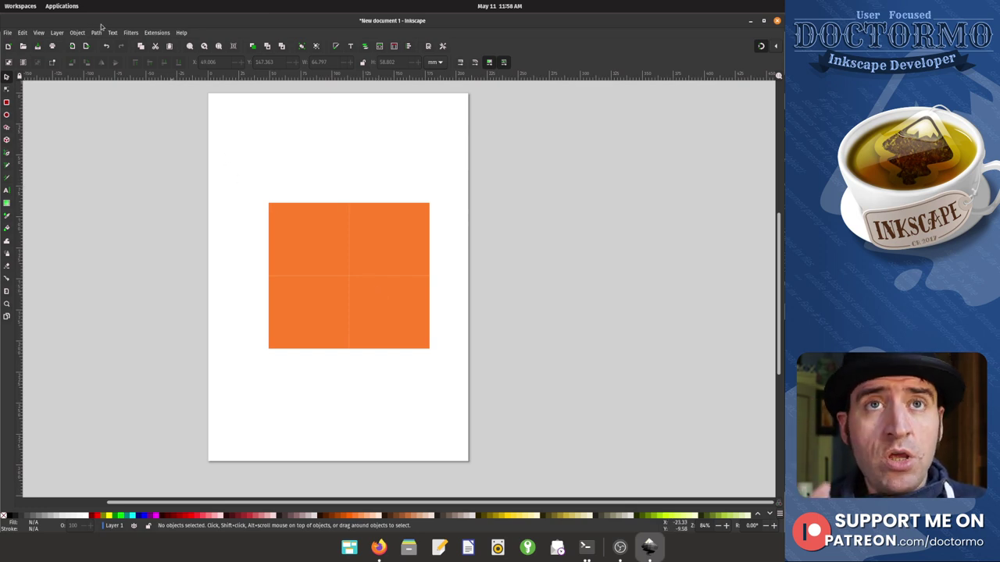
Search the extension manager for 'art', install the Art PNG Export package, and dismiss the script warning
click(160, 33)
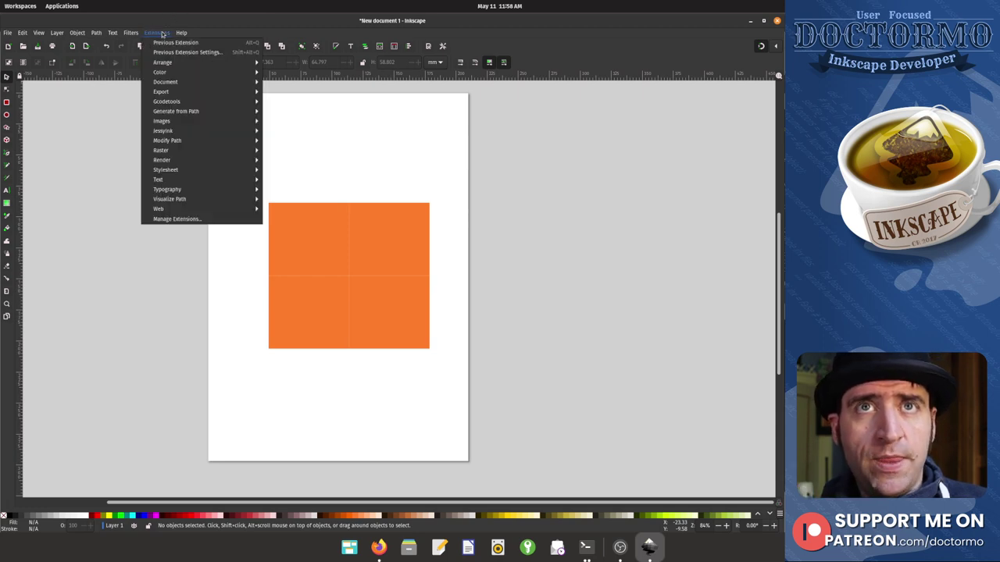
click(176, 219)
click(392, 185)
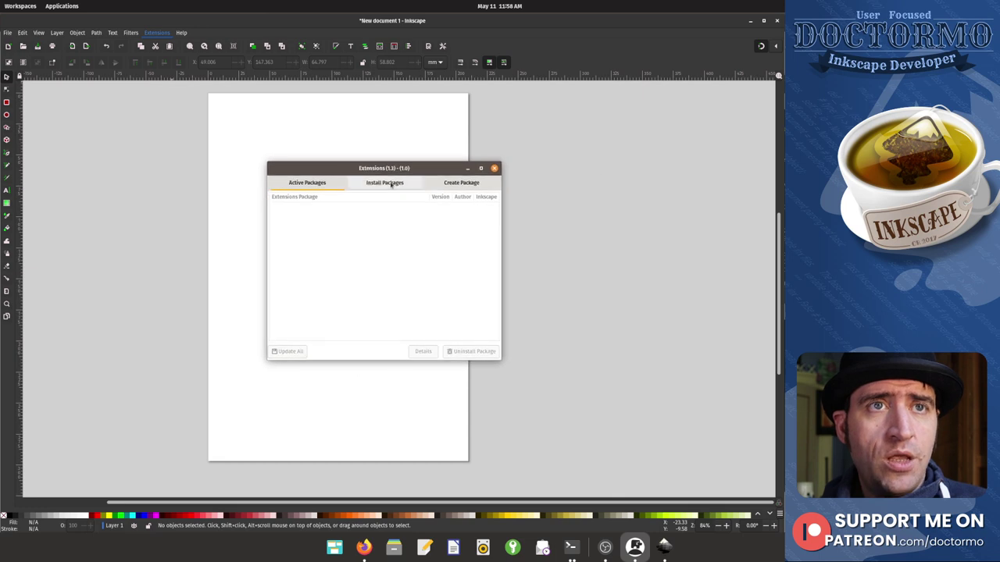
text(art)
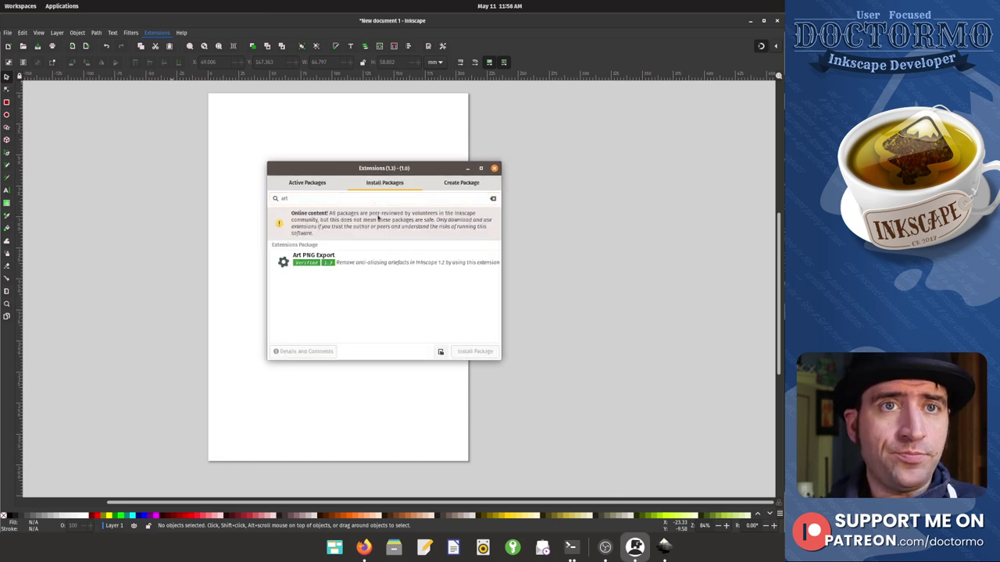
click(370, 264)
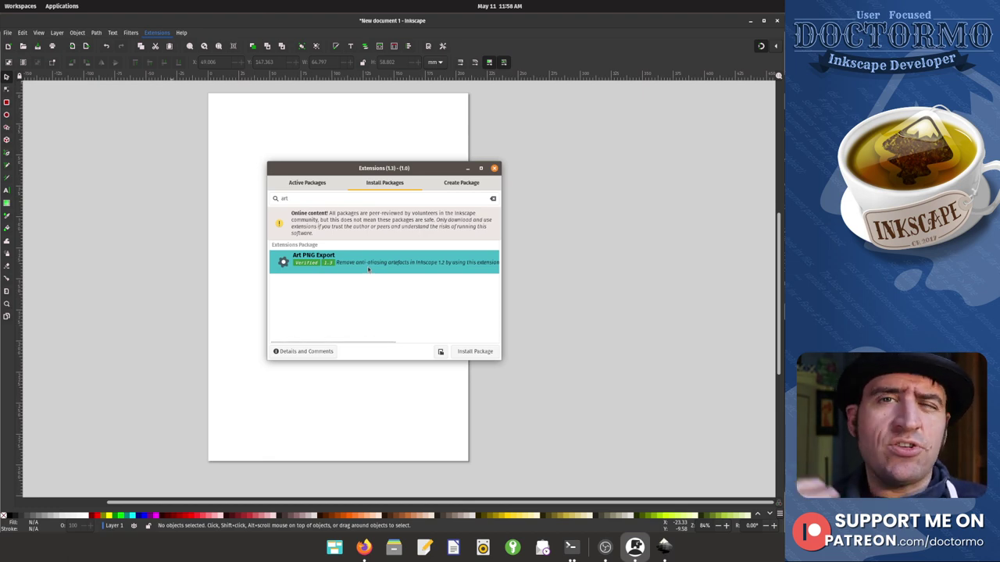
click(475, 352)
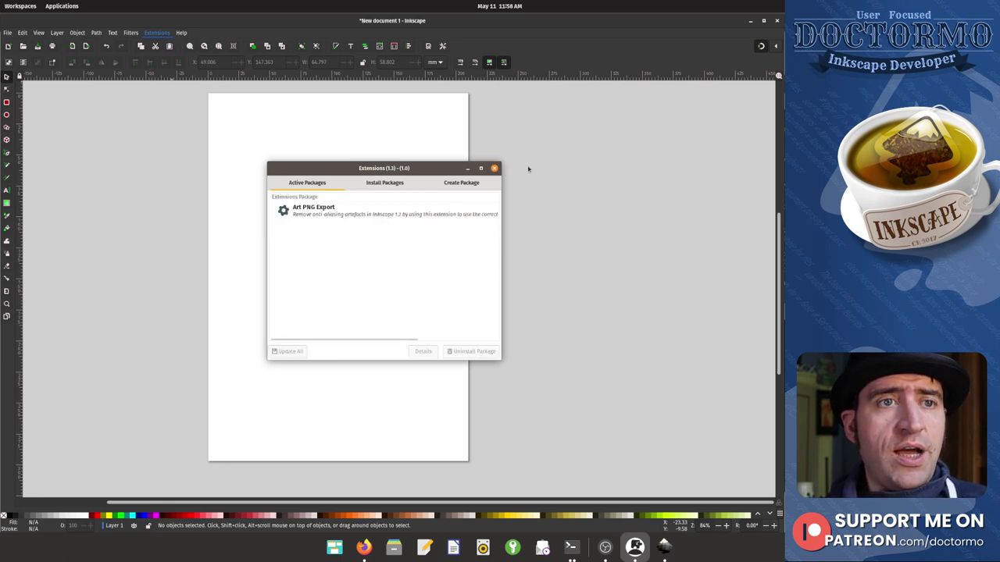
click(494, 168)
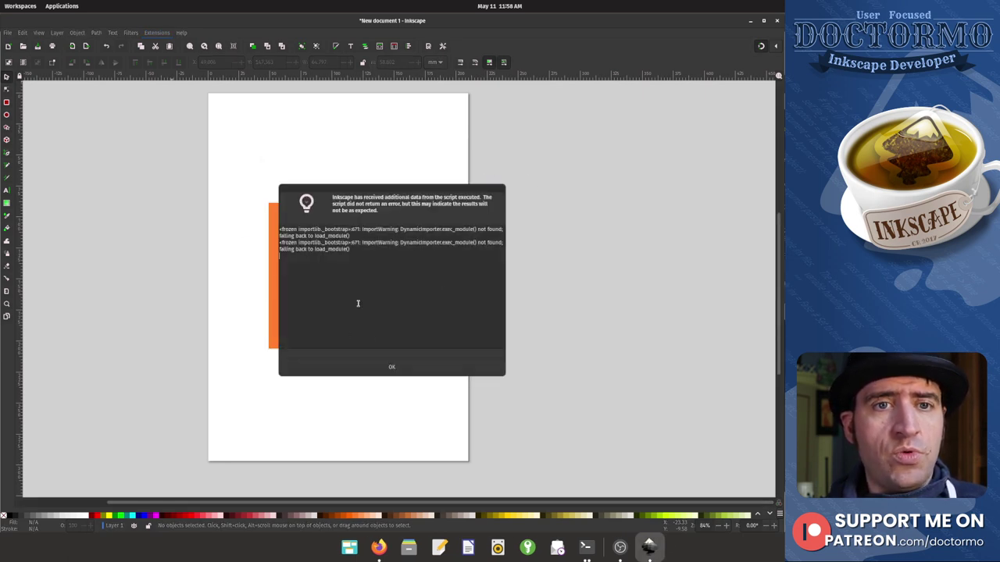
click(392, 366)
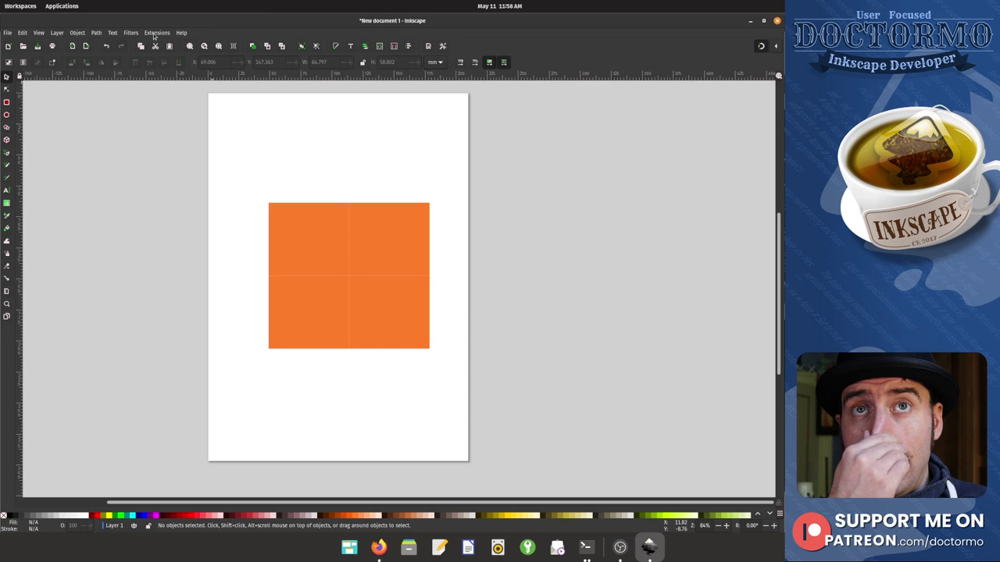
Export the page in Art Rendered PNG format to bitmap.png, replacing the existing file
click(6, 33)
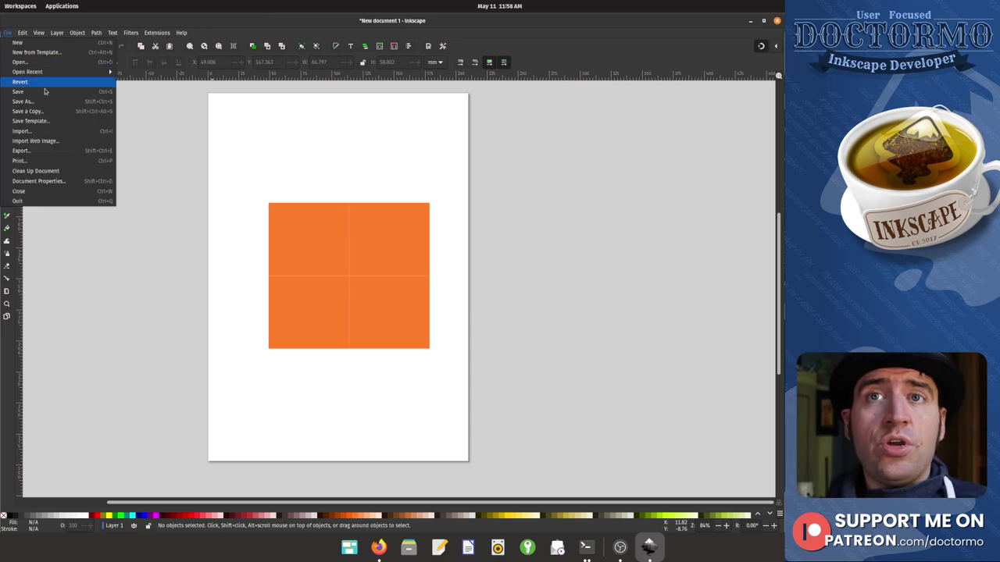
click(47, 152)
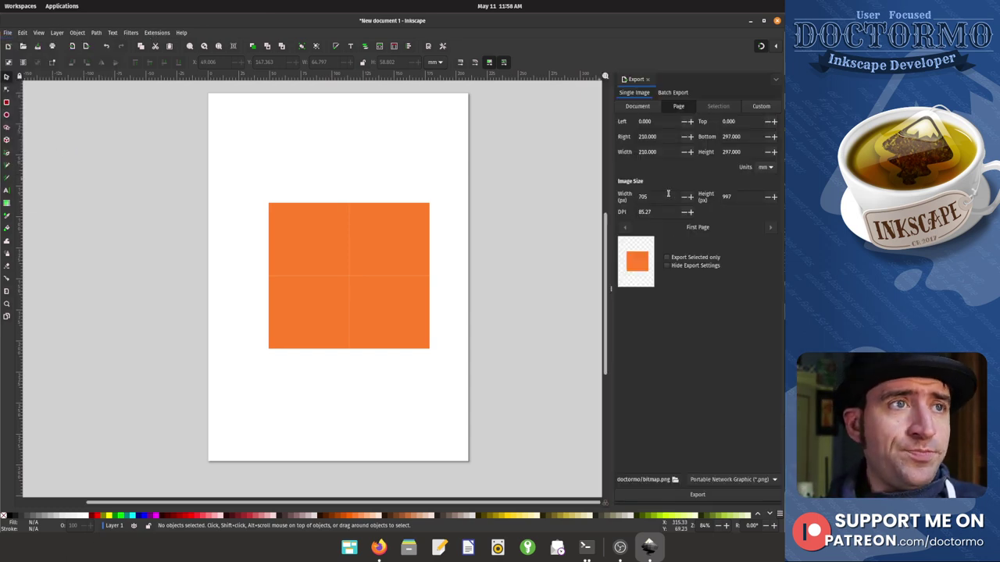
click(723, 479)
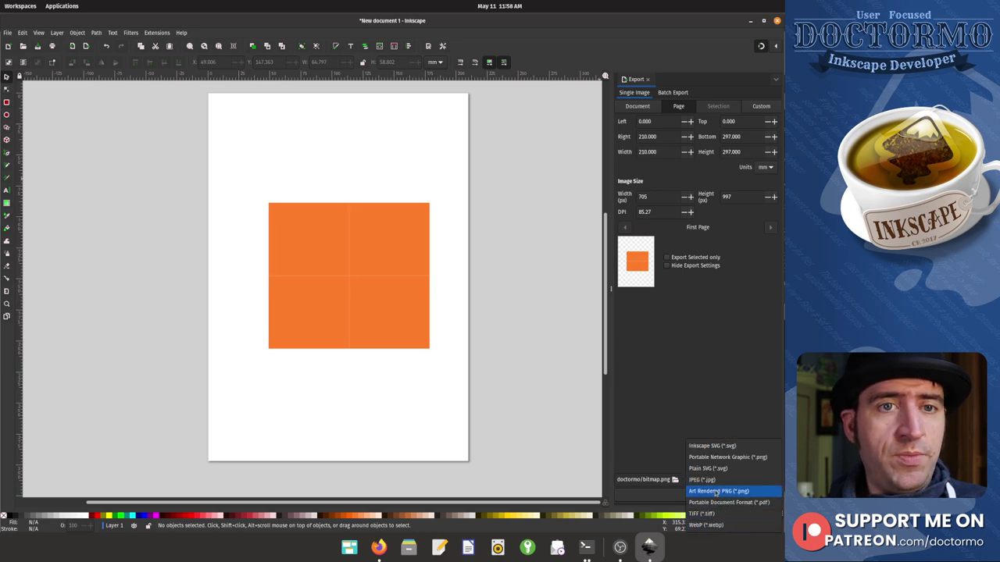
click(715, 491)
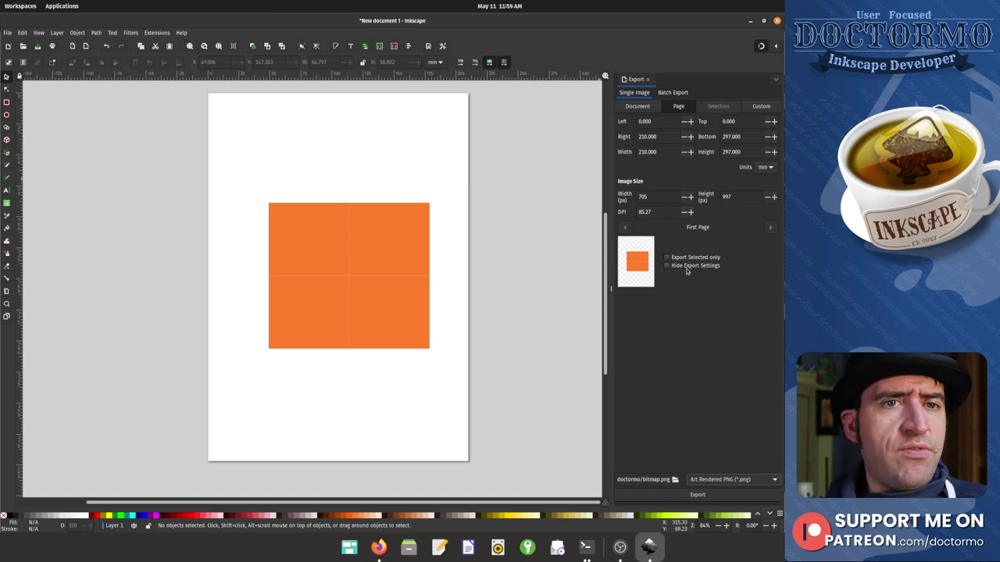
click(695, 495)
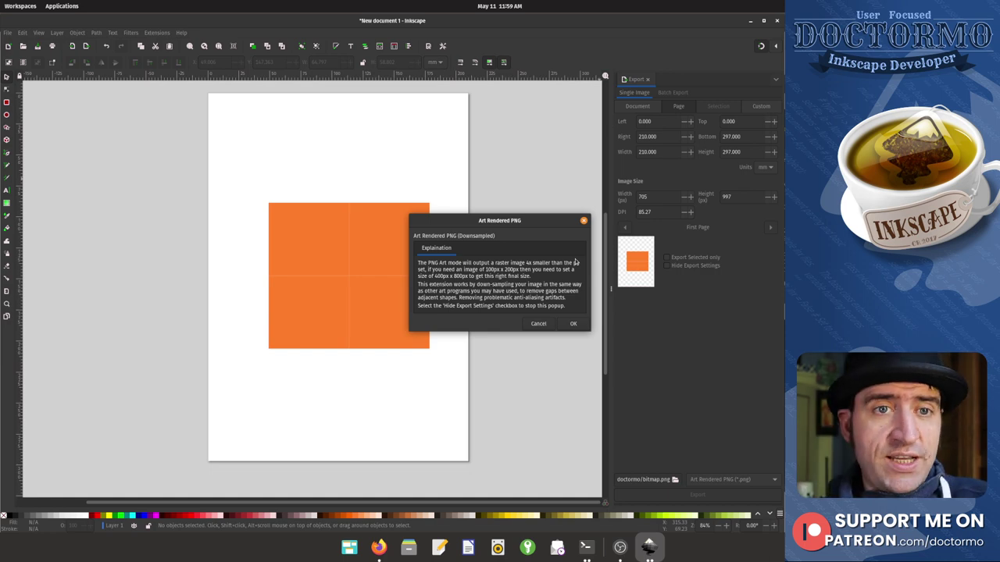
click(564, 327)
click(453, 317)
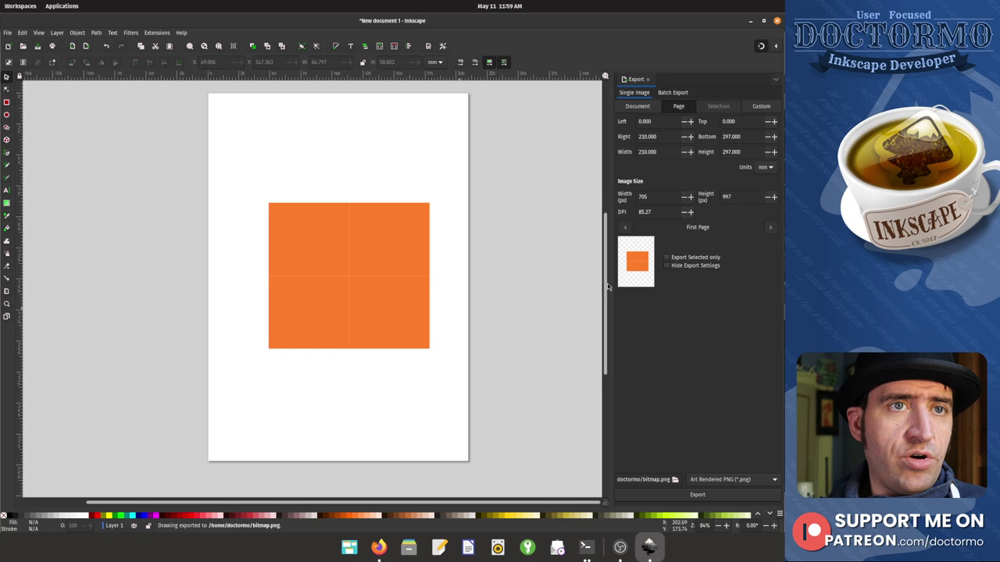
Turn on Hide Export Settings and set the export width to 2000 px and resolution to 300 DPI
click(670, 267)
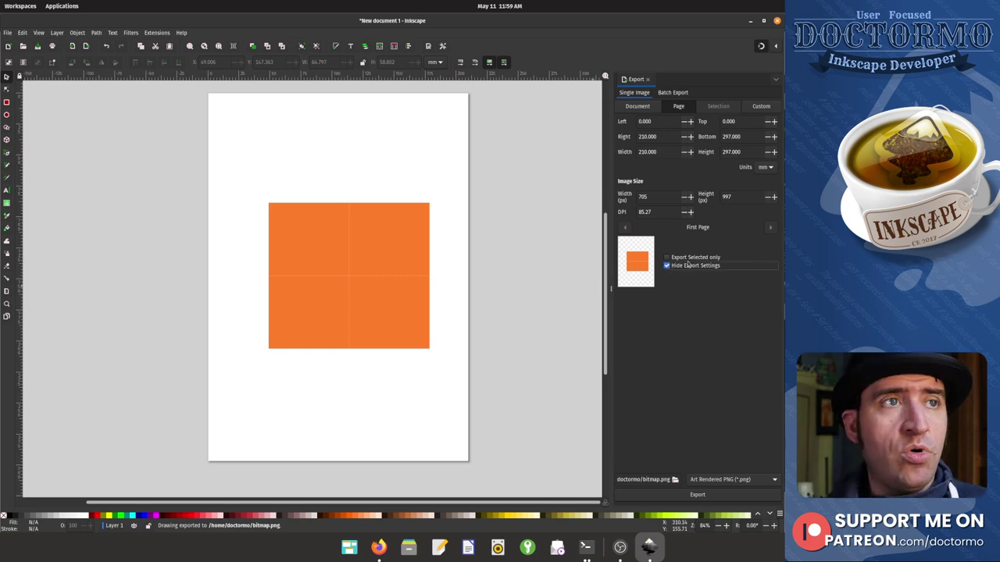
click(660, 194)
text(2)
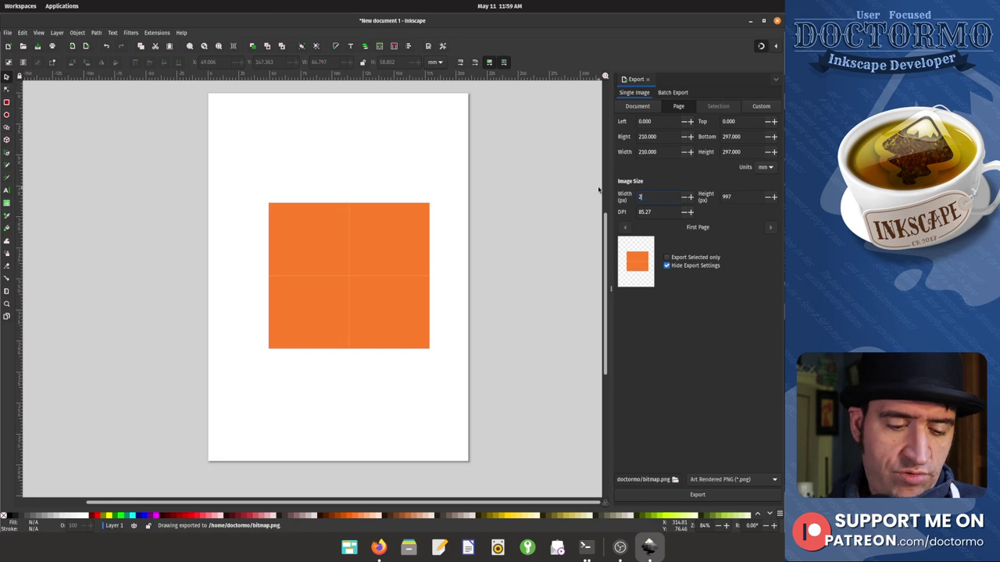
text(000)
click(658, 213)
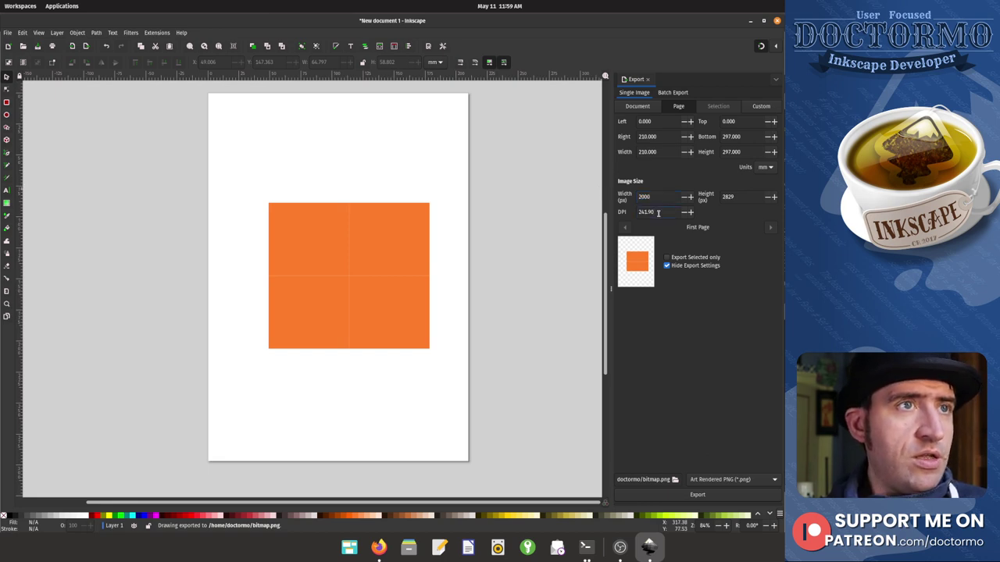
double_click(659, 213)
text(300)
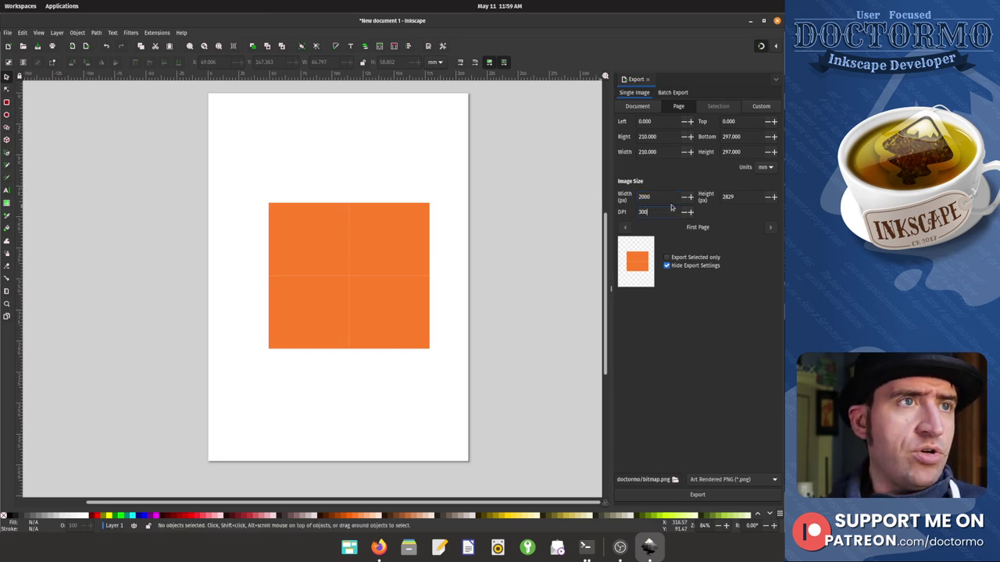
key(Return)
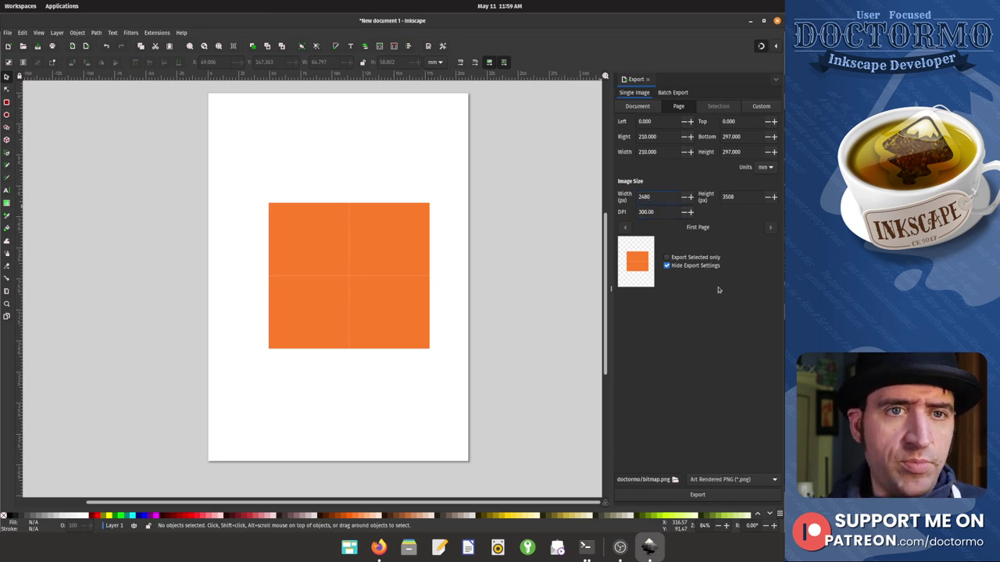
Re-export bitmap.png at 2480 × 3508 px, overwriting the existing file
click(733, 496)
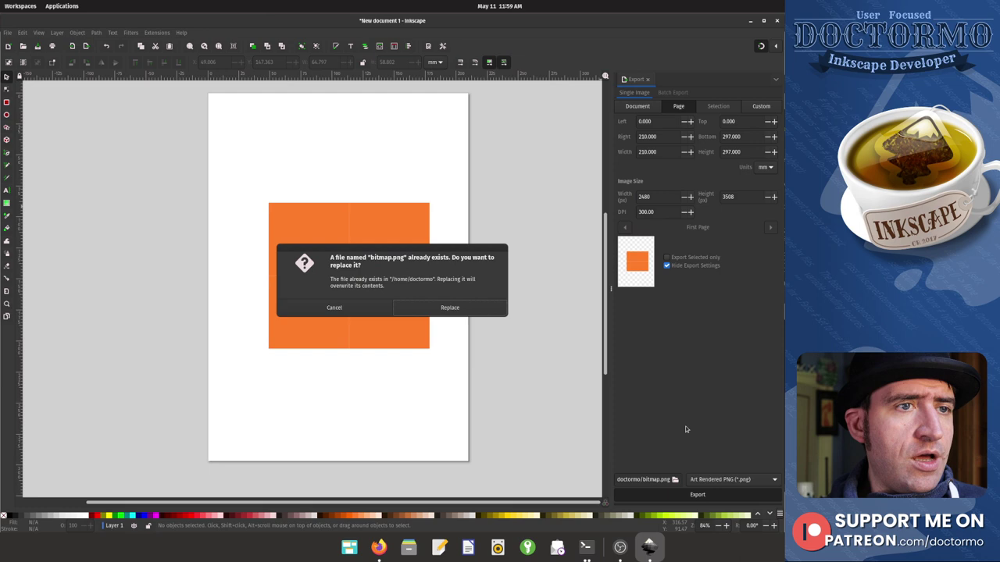
click(451, 309)
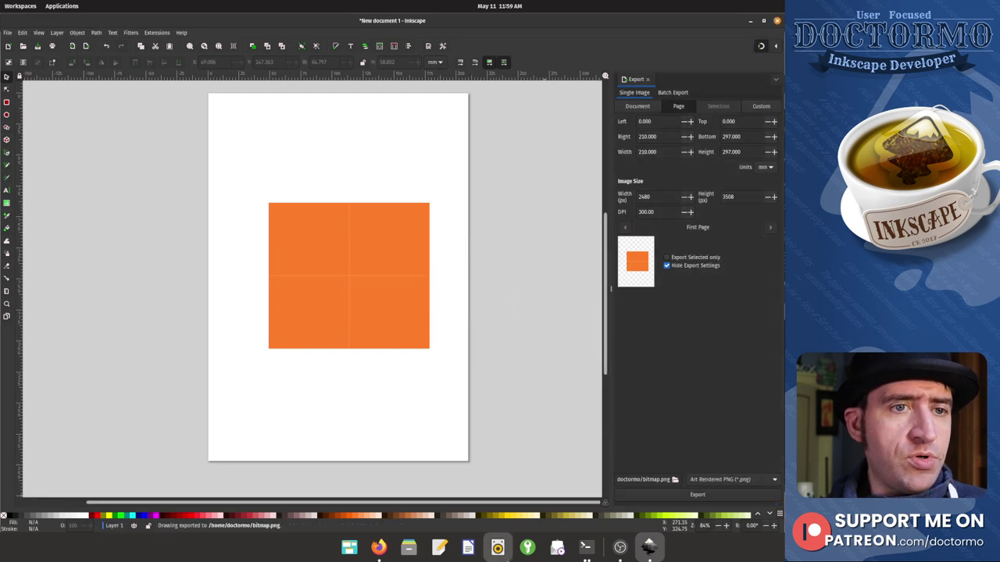
click(409, 547)
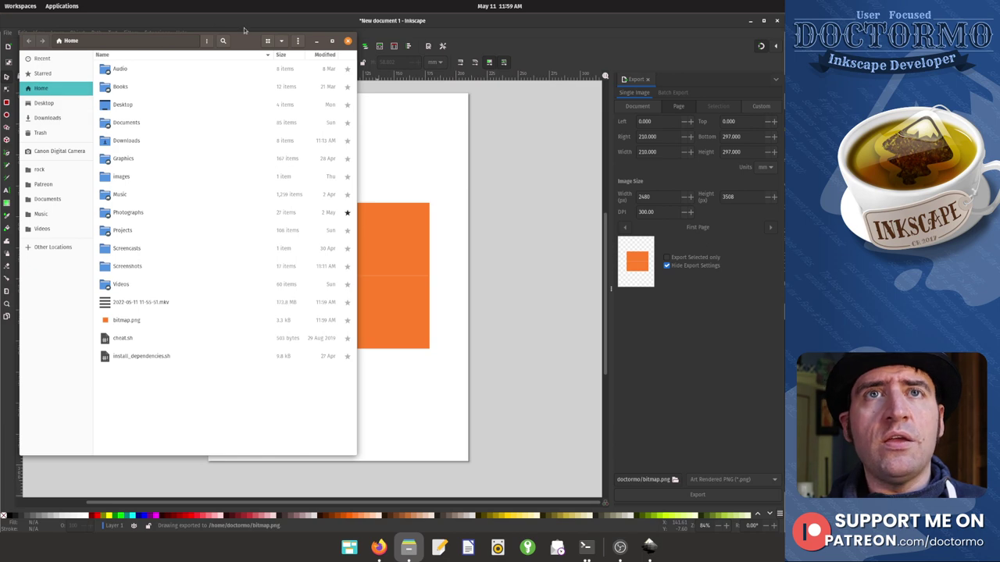
Move the Files window aside and open bitmap.png from Home in Image Viewer
drag(248, 40, 777, 37)
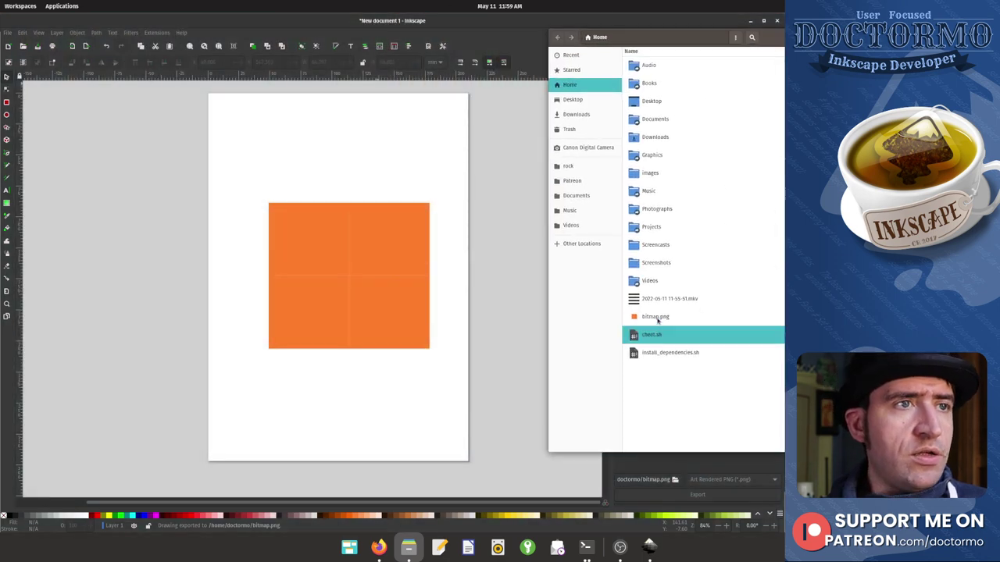
double_click(656, 318)
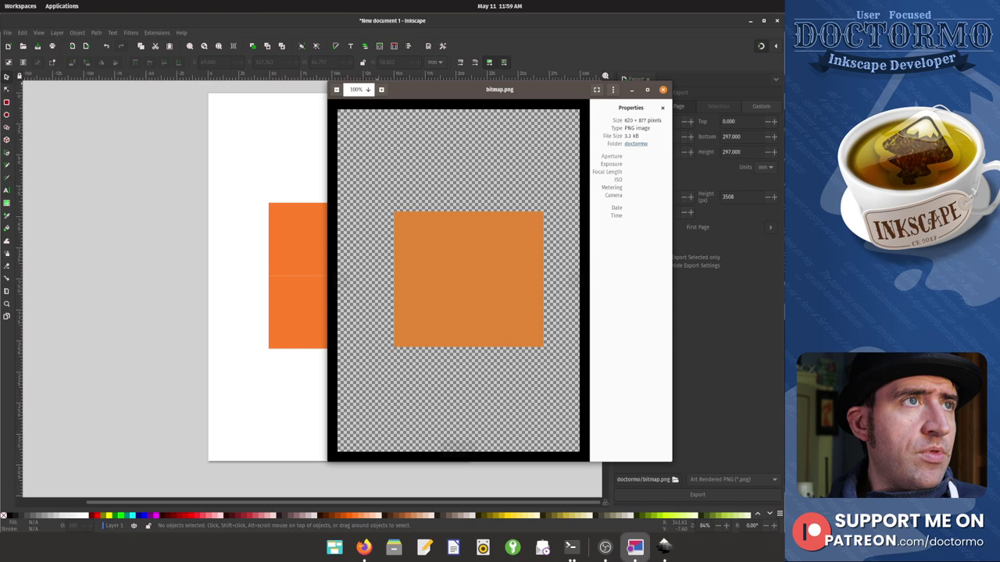
In the Vim terminal, highlight the --png_antialias argument and the width and height size lines
key(alt+Tab)
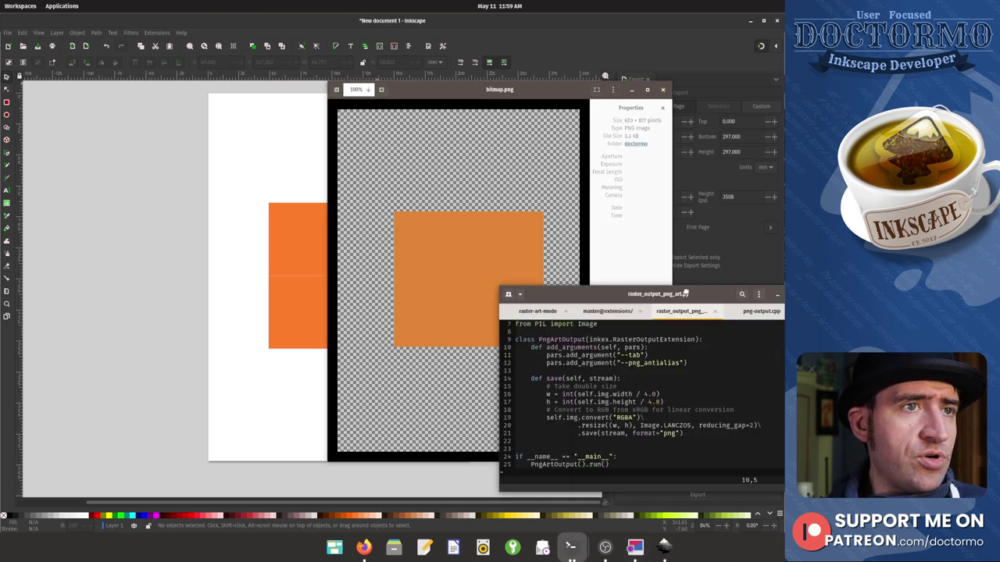
drag(688, 293, 413, 165)
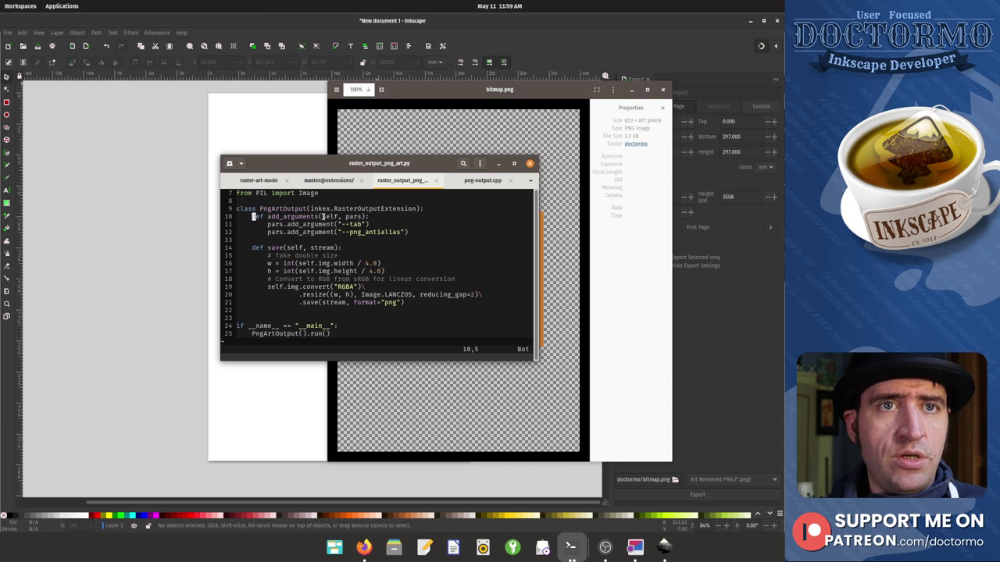
drag(306, 232, 405, 233)
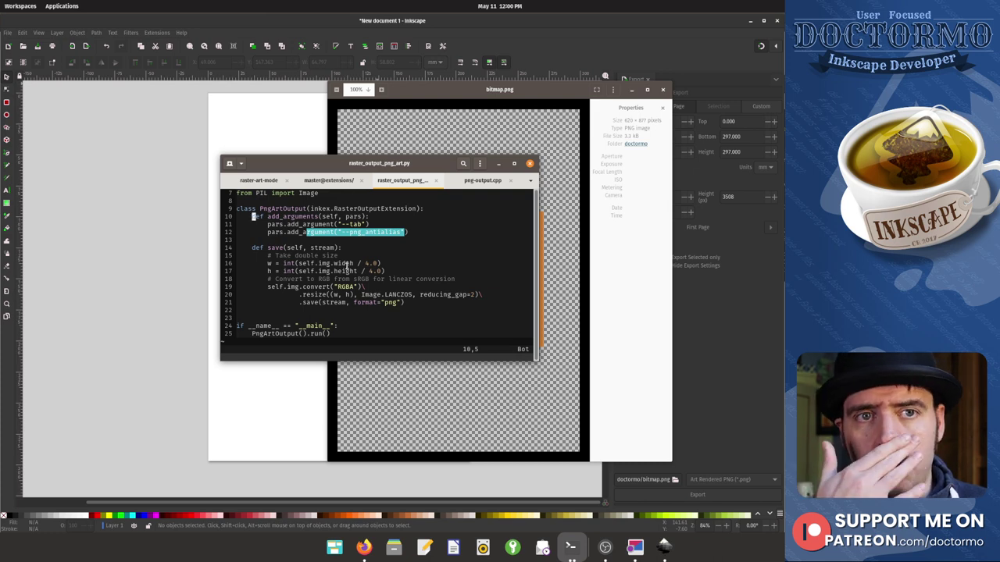
drag(291, 264, 360, 288)
click(383, 271)
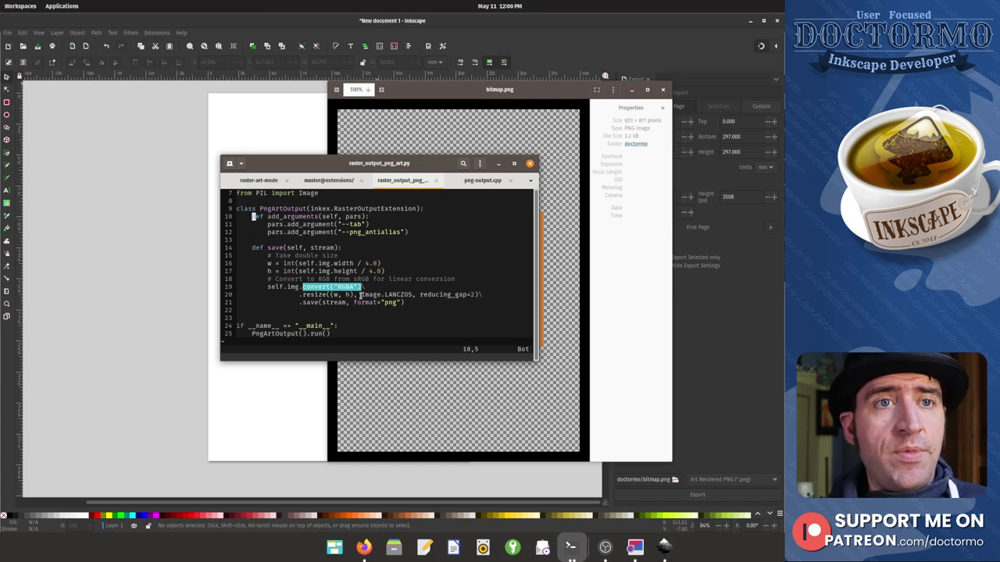
Highlight the Image.LANCZOS resize call, then clear the highlight and minimise the terminal
drag(361, 294, 411, 295)
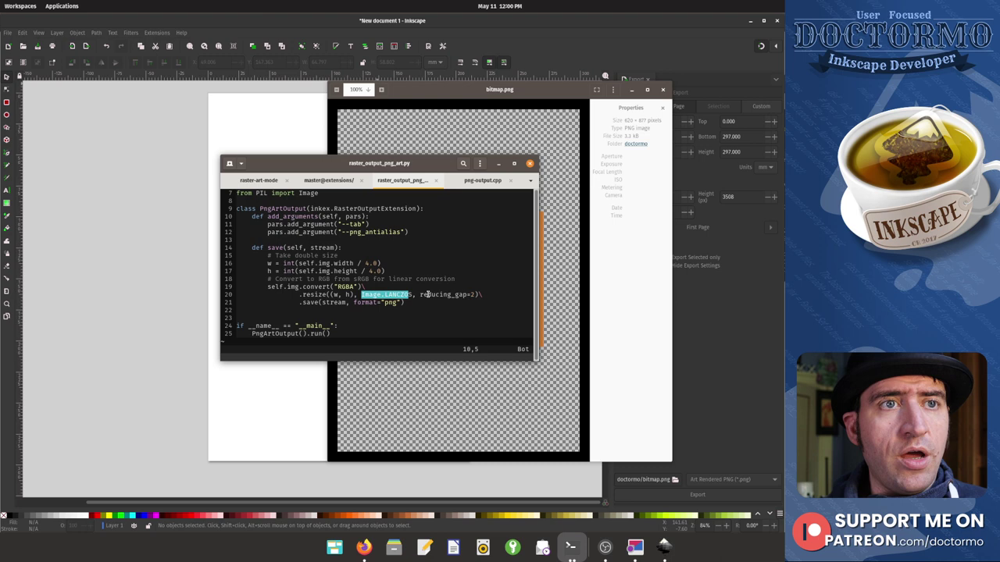
drag(417, 294, 459, 295)
click(404, 305)
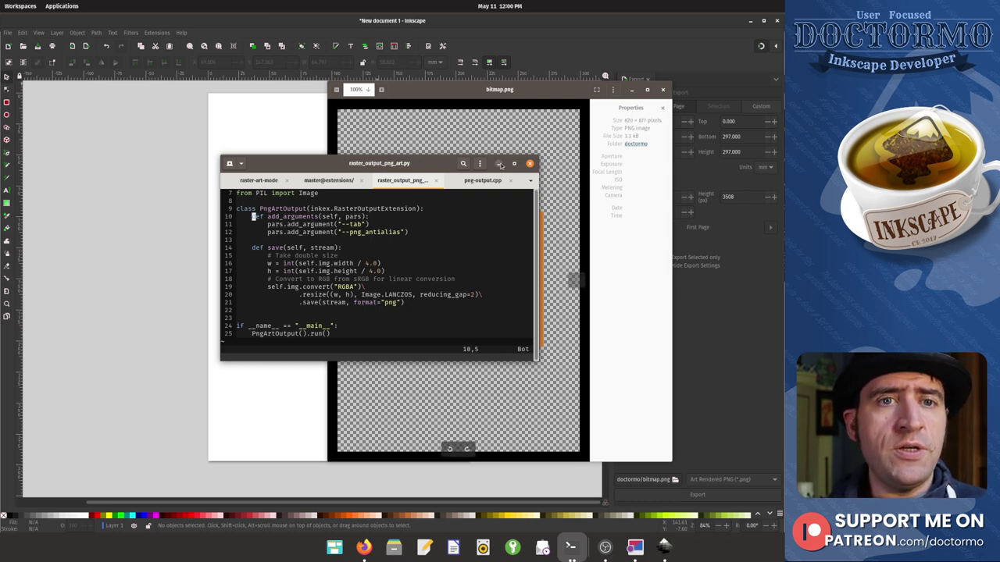
drag(417, 164, 590, 99)
click(672, 98)
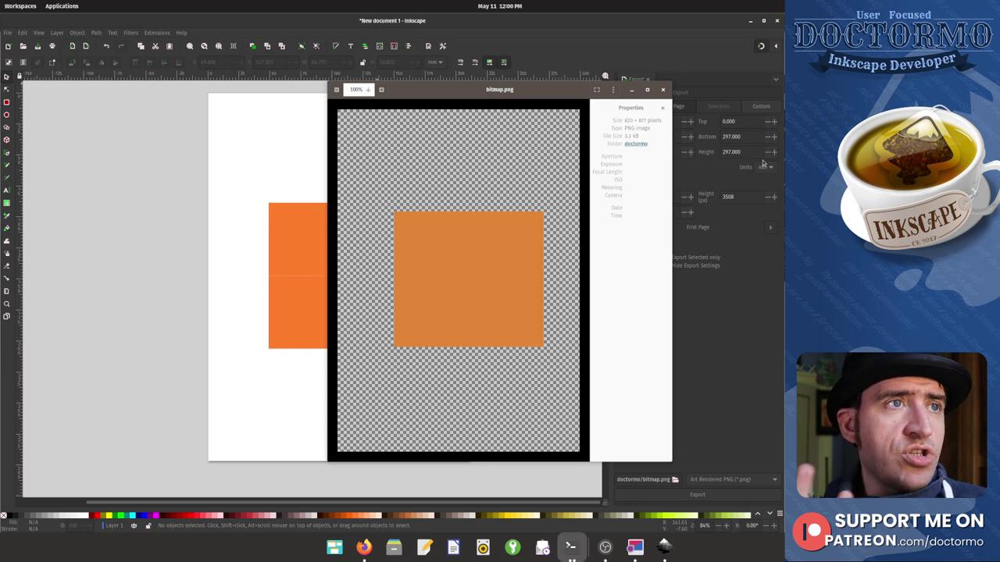
Close the Image Viewer showing bitmap.png to reveal Inkscape's 300 DPI export panel
click(663, 89)
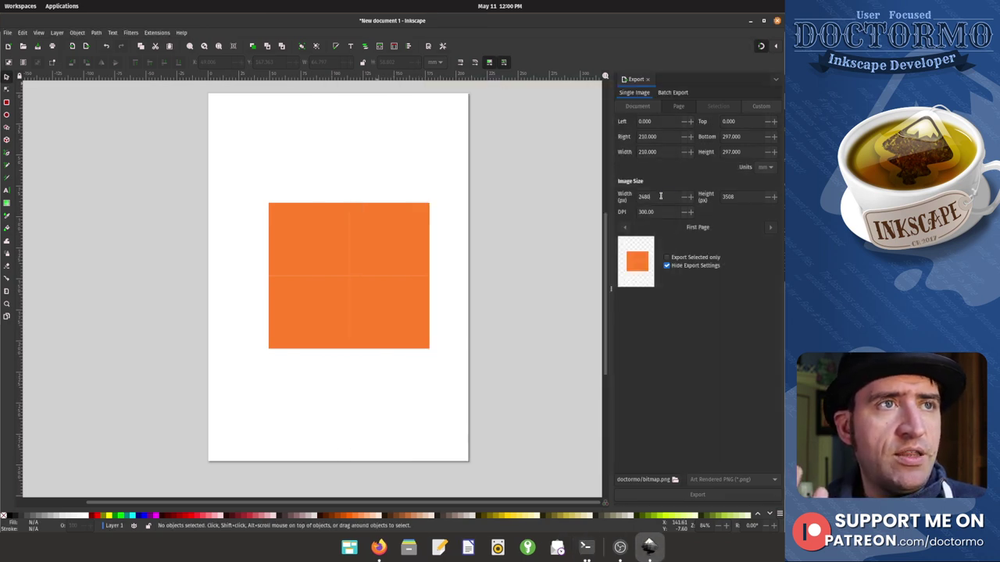